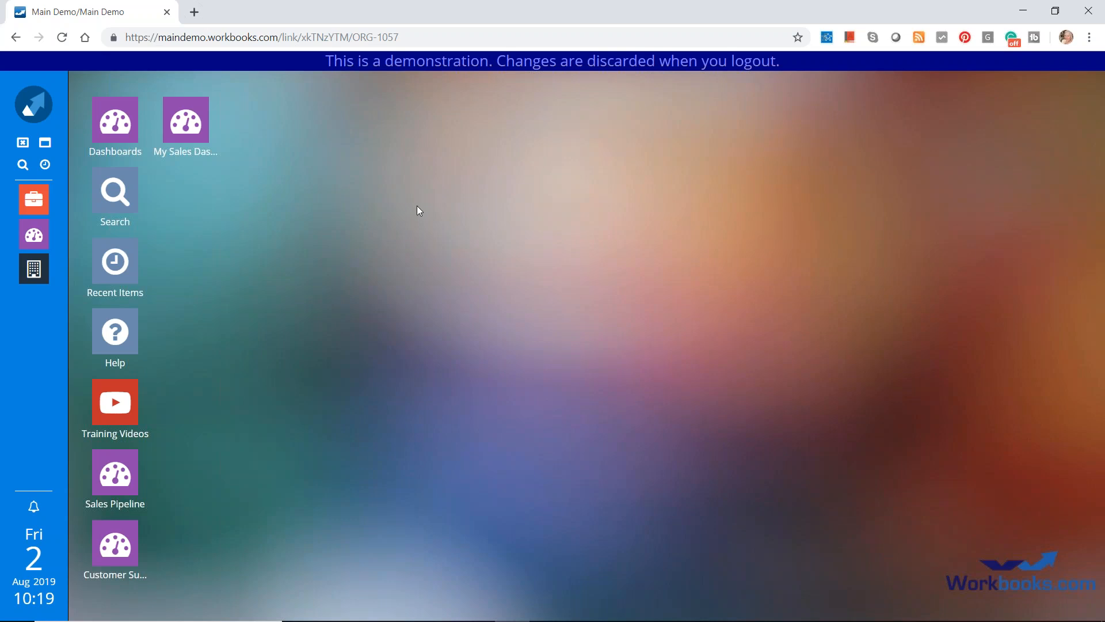
- Browse the main navigation and display the available Sales record types
{"action": "left_click", "coordinate": [45, 107]}
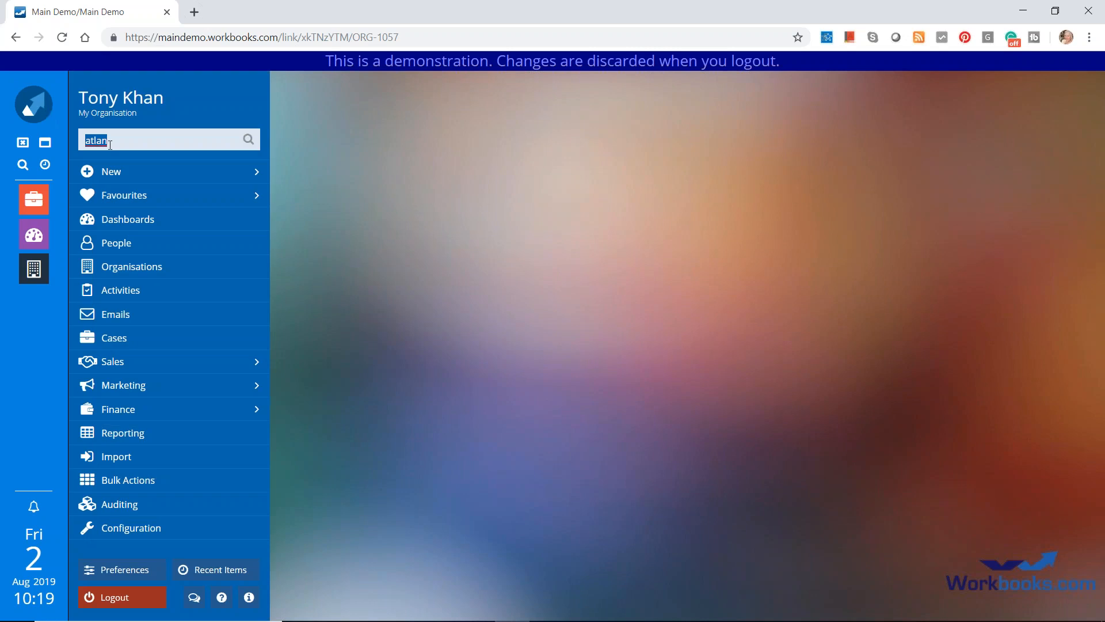
{"action": "left_click", "coordinate": [141, 196]}
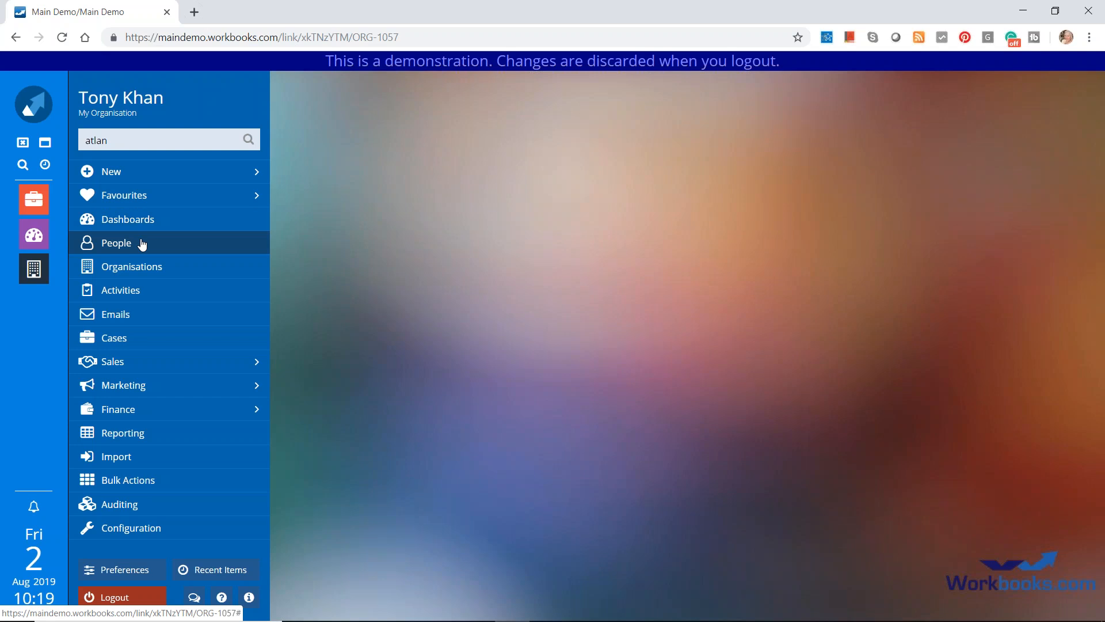
{"action": "left_click", "coordinate": [145, 361]}
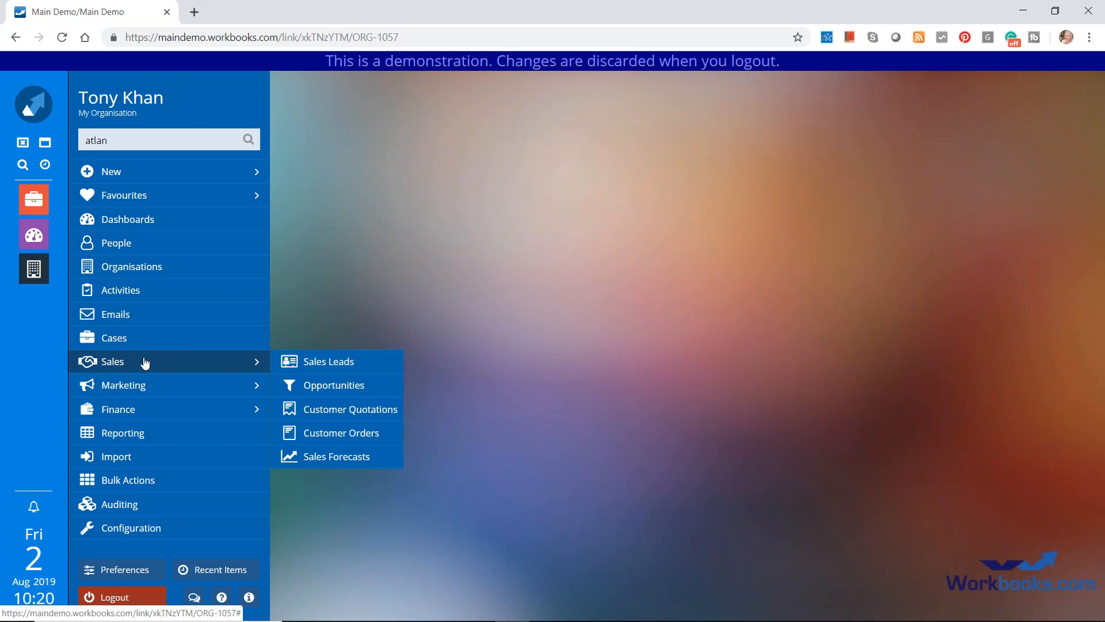
- Review the Head of IT's person record from the Atlantic Computer Services people list, including contact and compliance details, and close it
{"action": "left_click", "coordinate": [40, 278]}
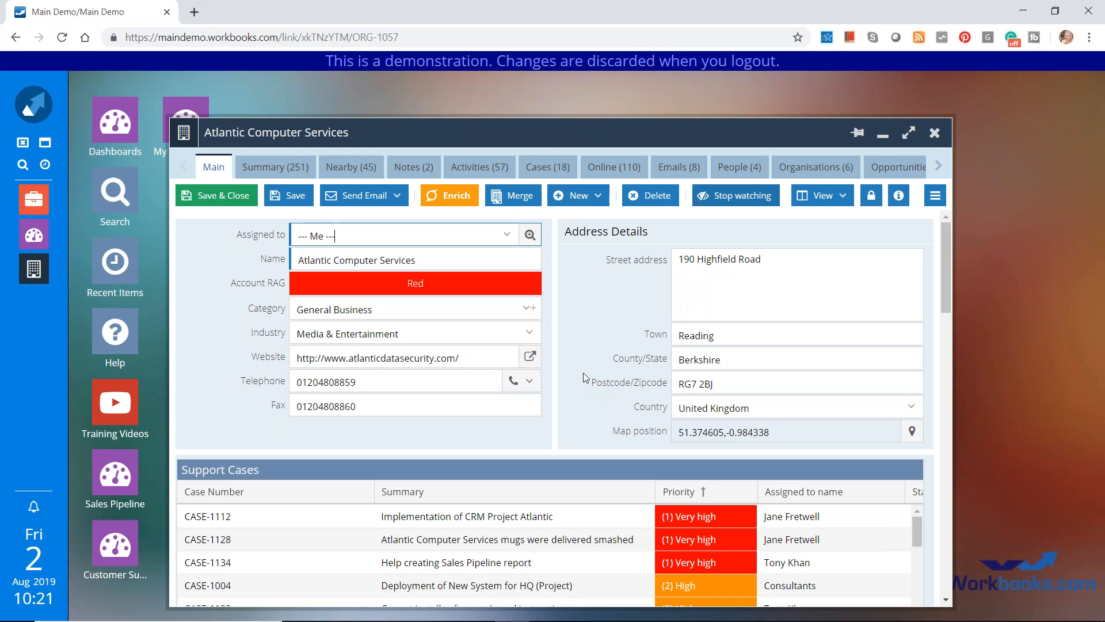
{"action": "left_click", "coordinate": [728, 169]}
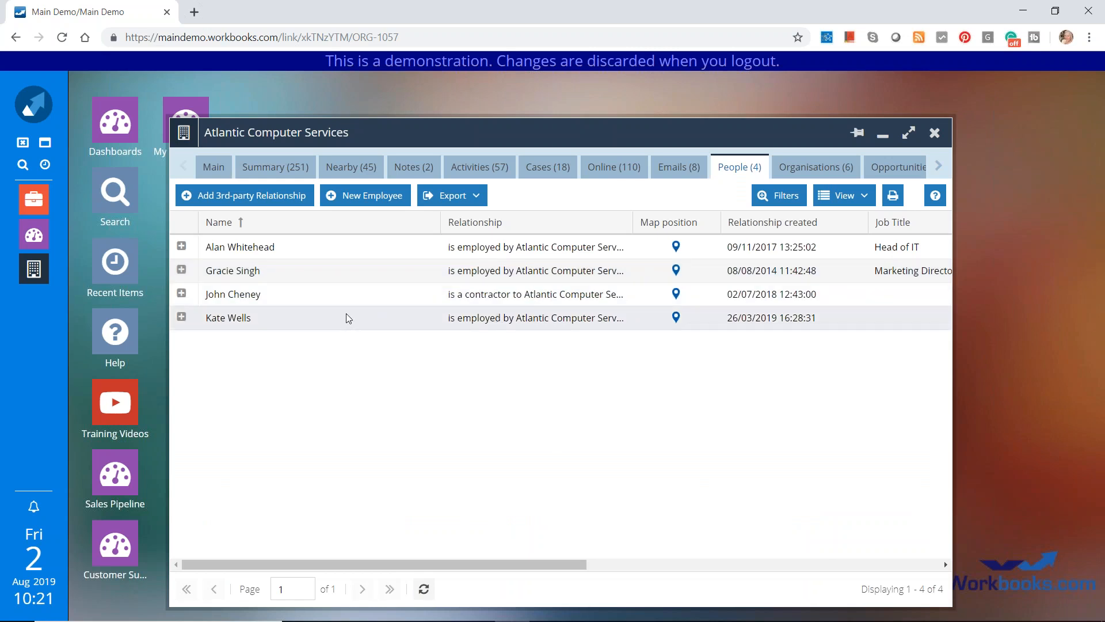
{"action": "left_click", "coordinate": [258, 247]}
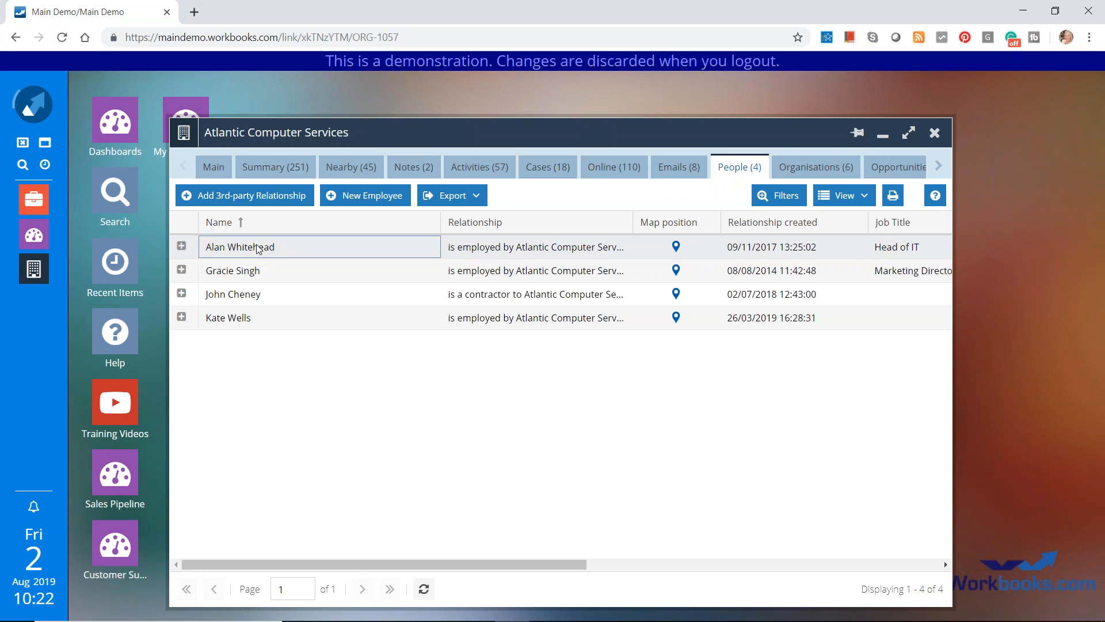
{"action": "double_click", "coordinate": [259, 249]}
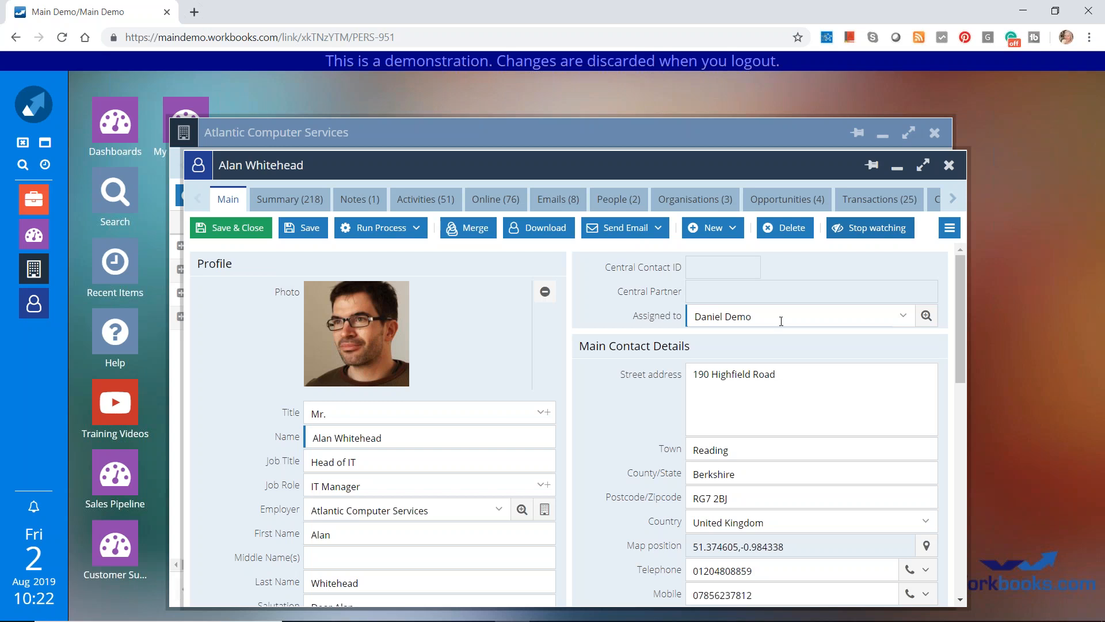
{"action": "left_click_drag", "start_coordinate": [962, 348], "coordinate": [949, 450]}
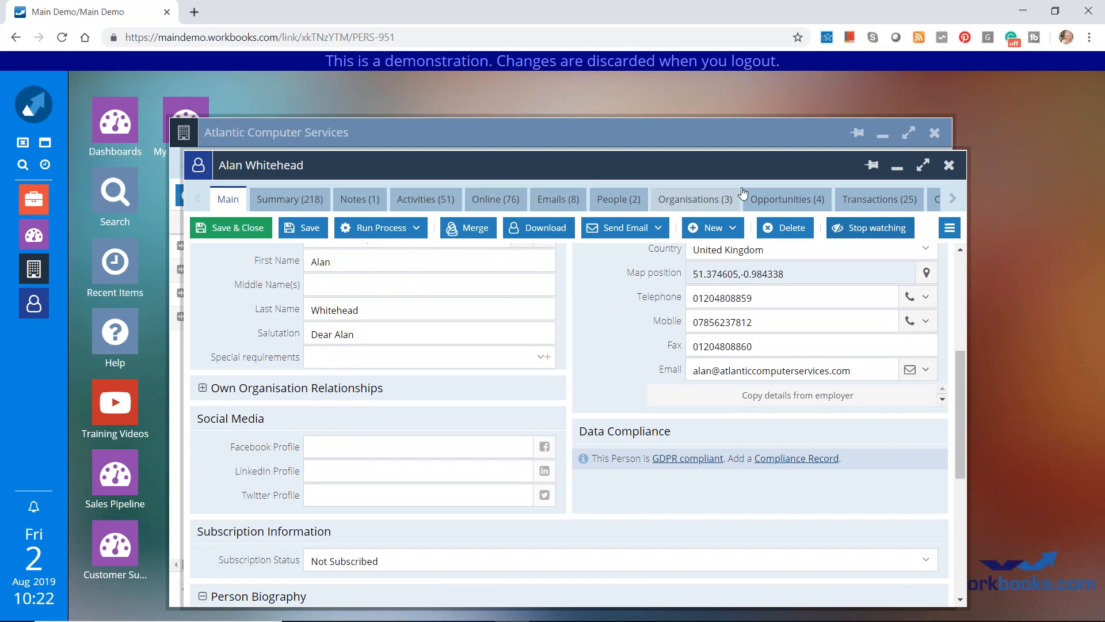
{"action": "left_click", "coordinate": [948, 166]}
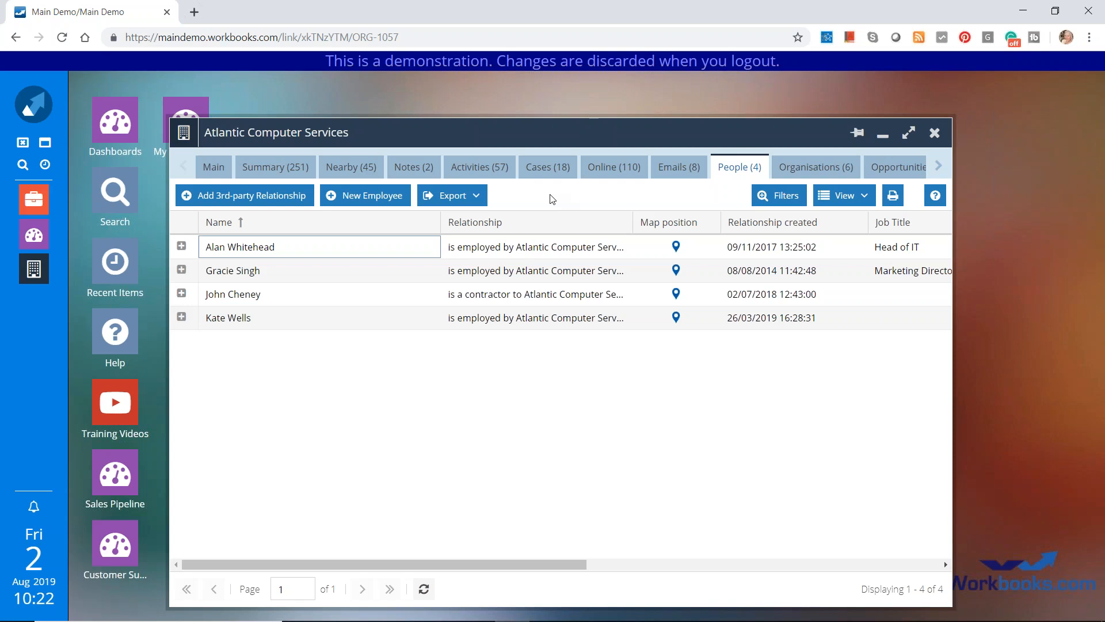
- Examine the organisation's activities and the "Atlantic Services - Proj. Man. Day 5" meeting record, closing the meeting without changes
{"action": "left_click", "coordinate": [487, 176]}
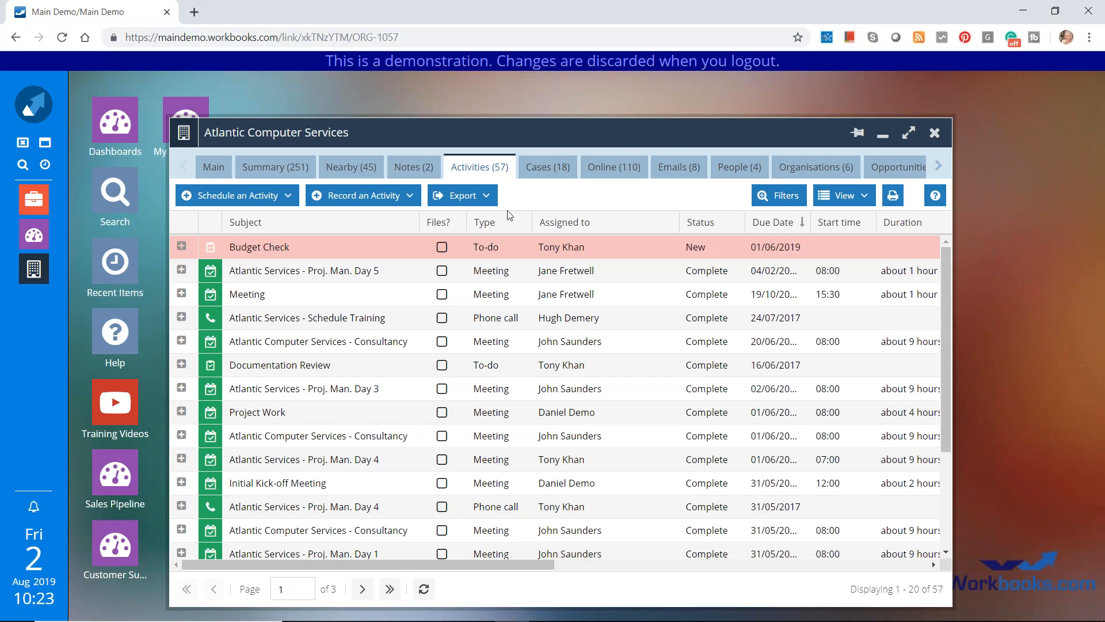
{"action": "left_click", "coordinate": [293, 275]}
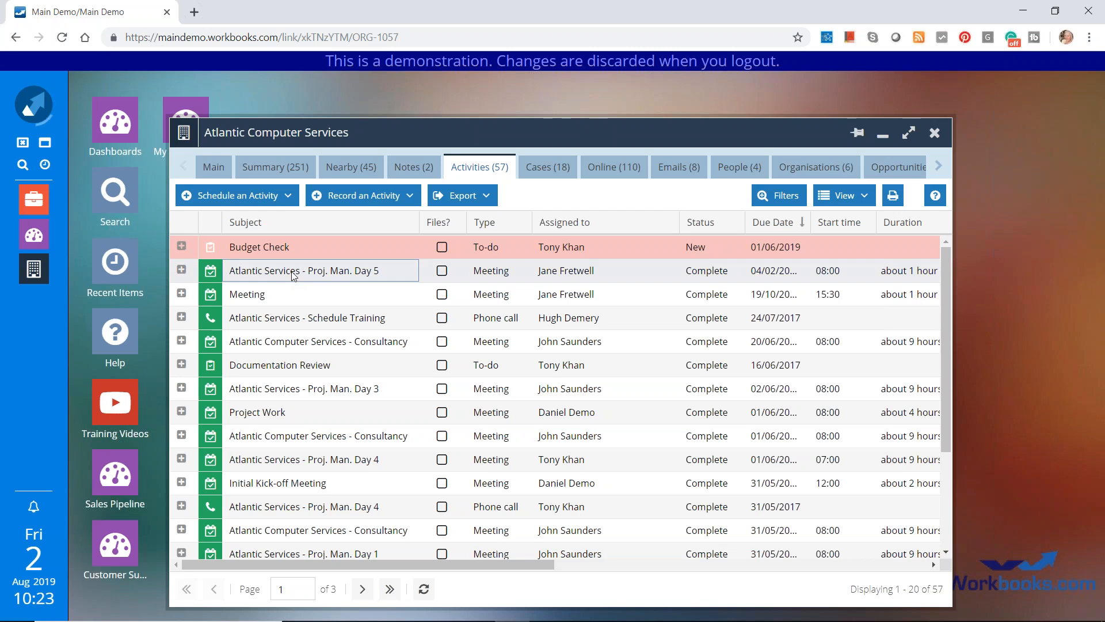
{"action": "double_click", "coordinate": [293, 275]}
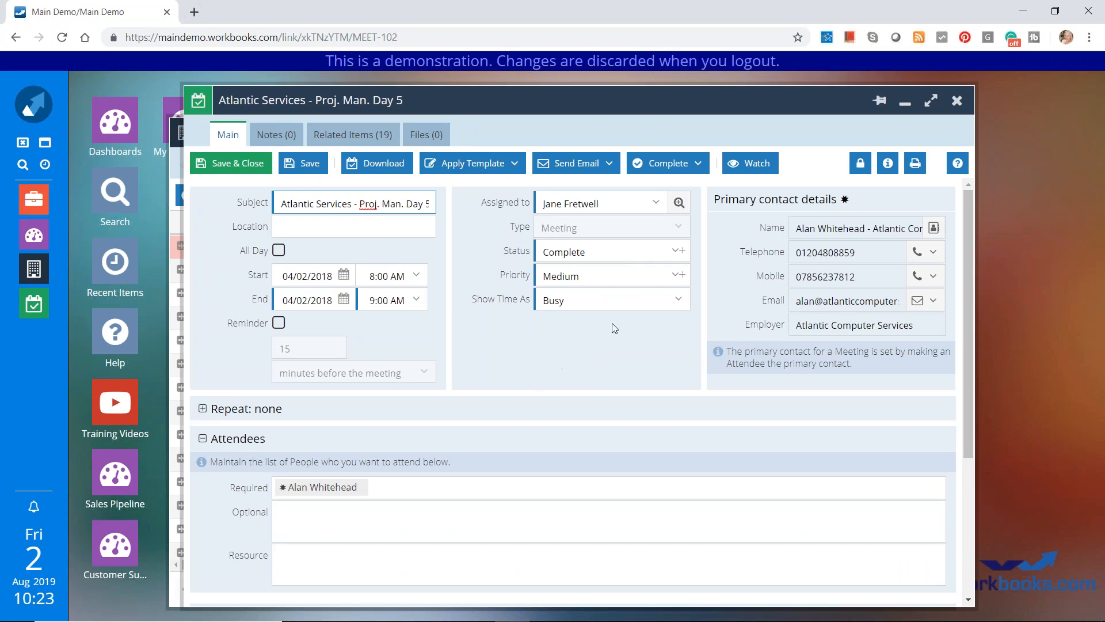
{"action": "left_click", "coordinate": [957, 101]}
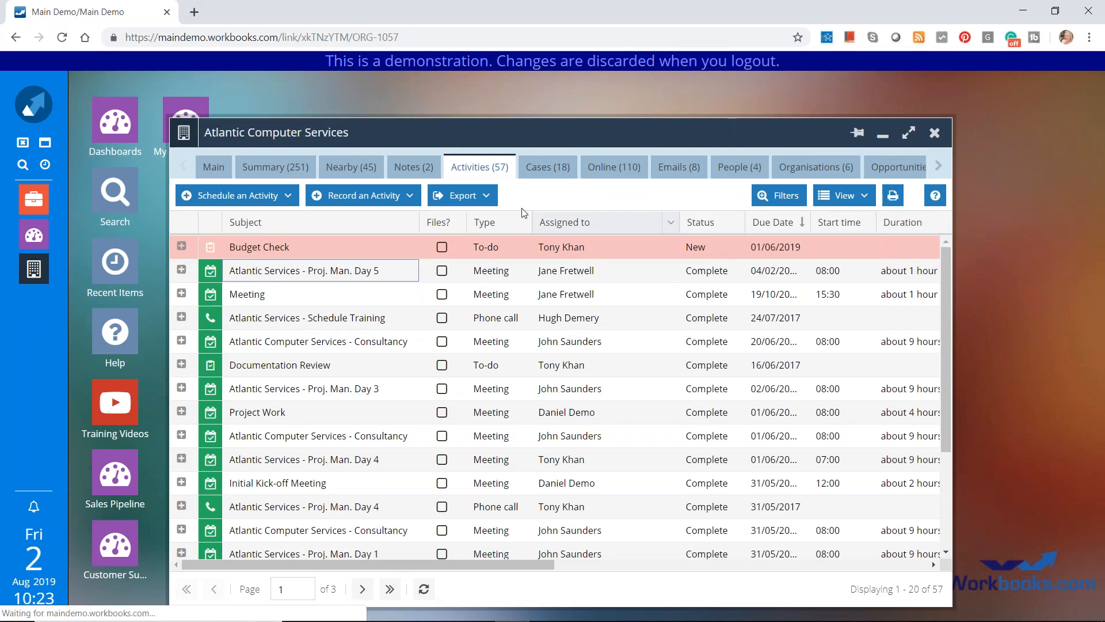
- View the organisation's cases and preview a blank General Enquiry case form, closing it without saving
{"action": "left_click", "coordinate": [542, 173]}
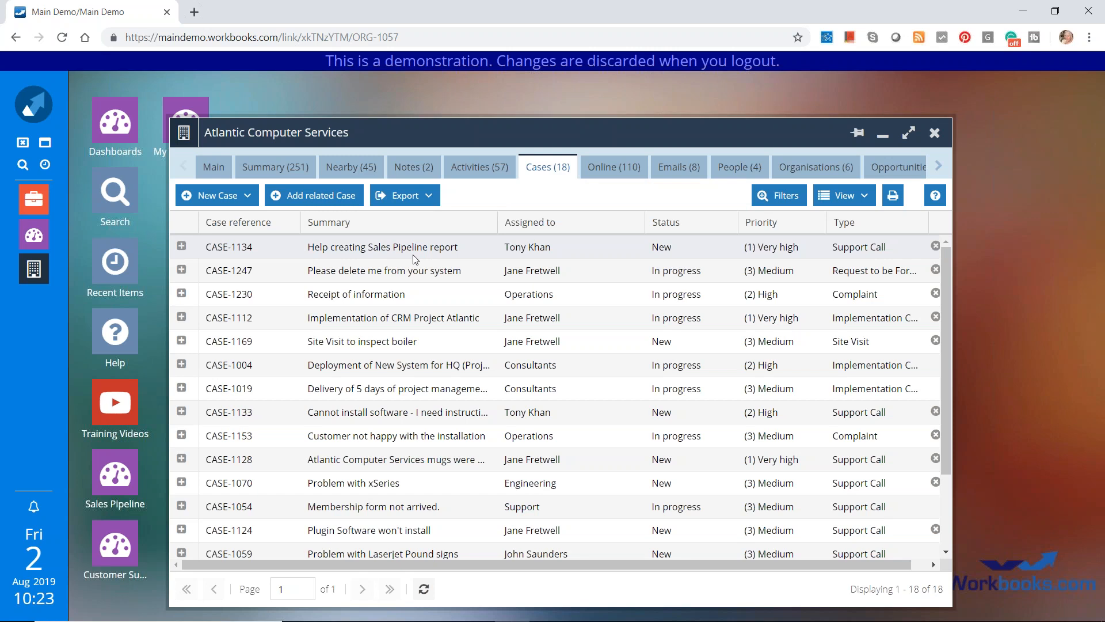
{"action": "left_click", "coordinate": [249, 198]}
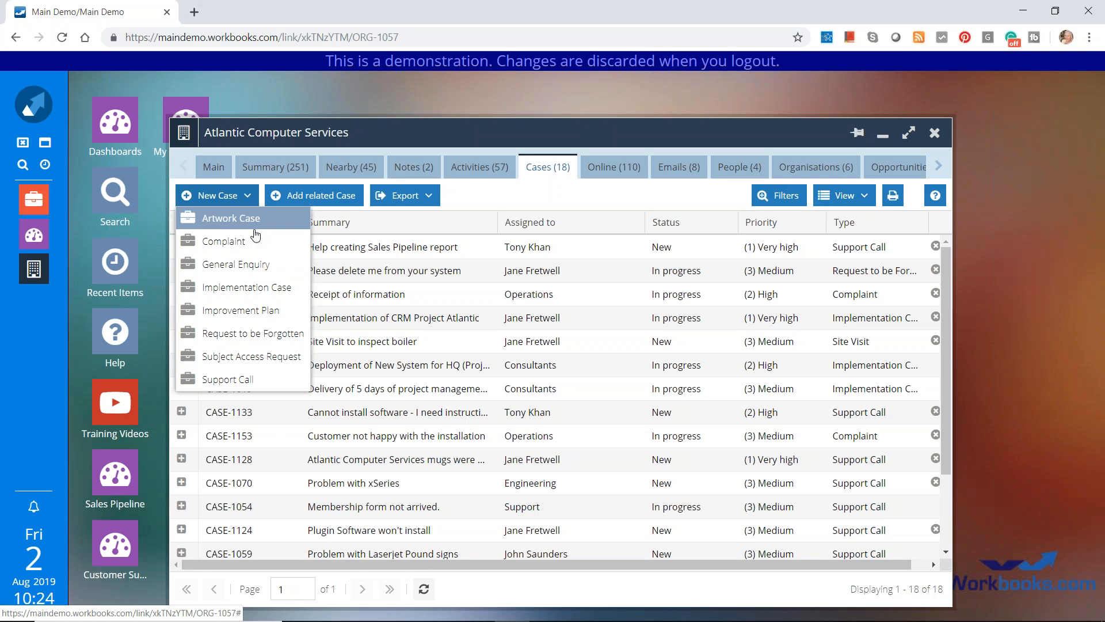
{"action": "left_click", "coordinate": [248, 266]}
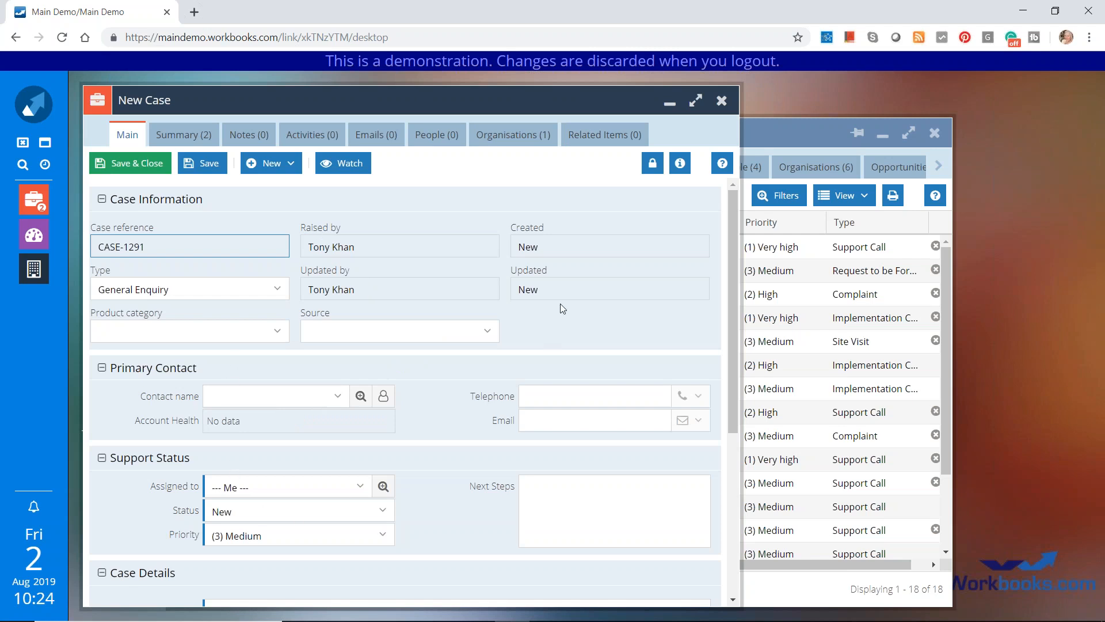
{"action": "left_click", "coordinate": [720, 102]}
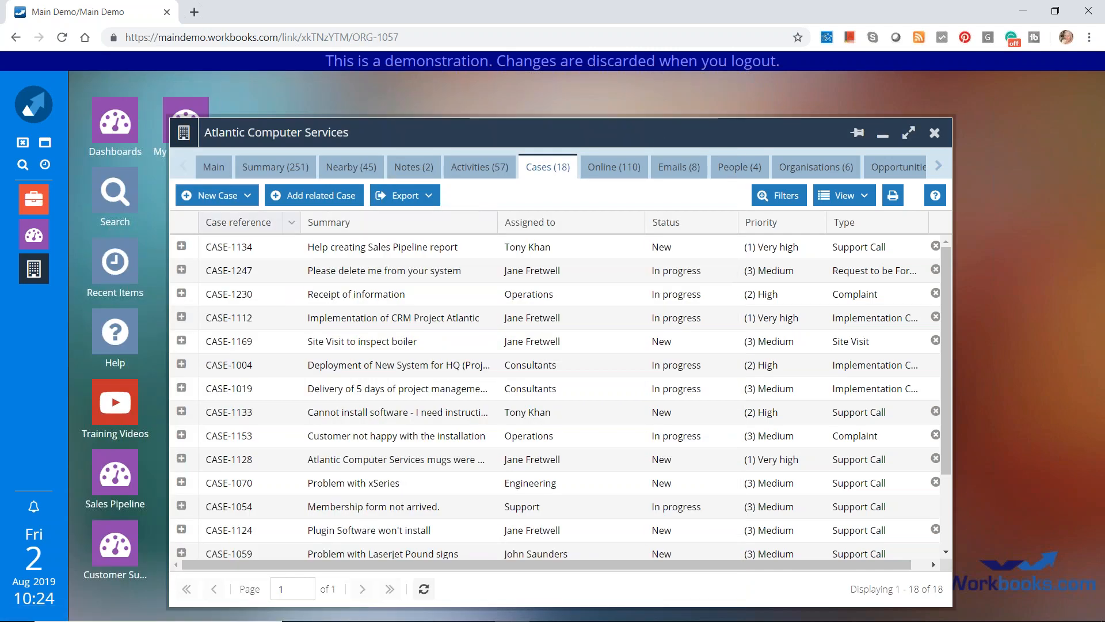
- Preview a blank Subject Access Request case form for the organisation and close it without saving
{"action": "left_click", "coordinate": [245, 197]}
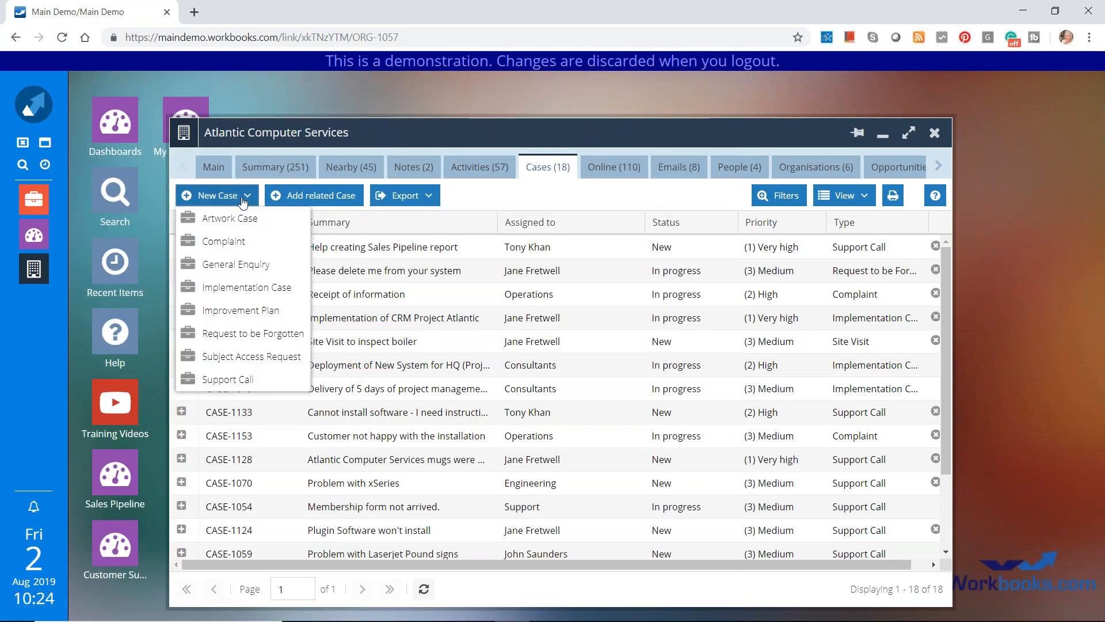
{"action": "left_click", "coordinate": [245, 357]}
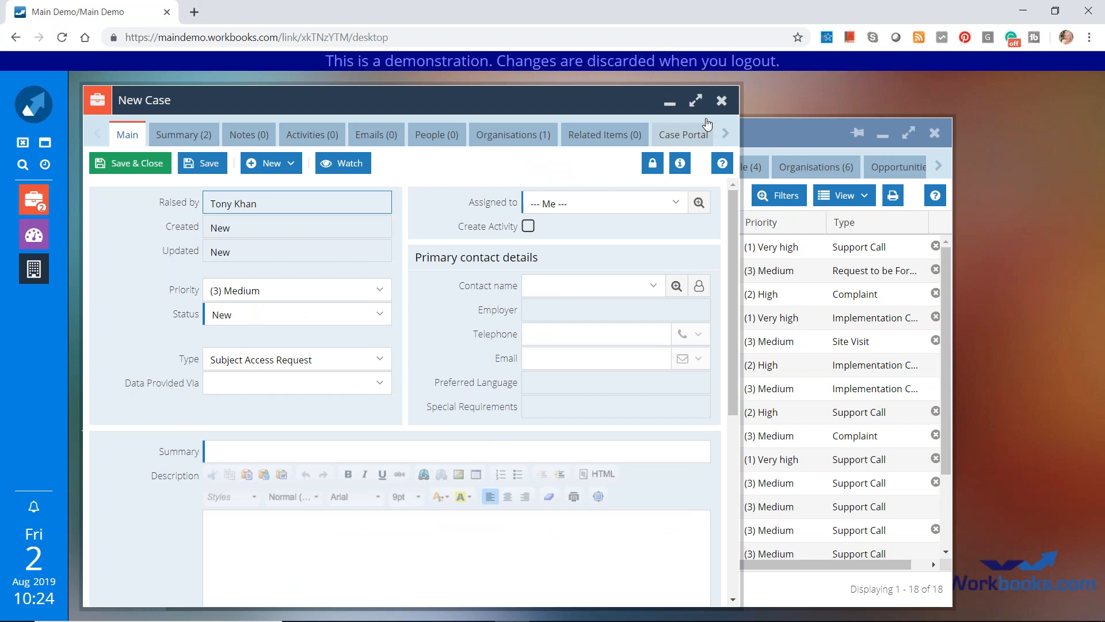
{"action": "left_click", "coordinate": [721, 101]}
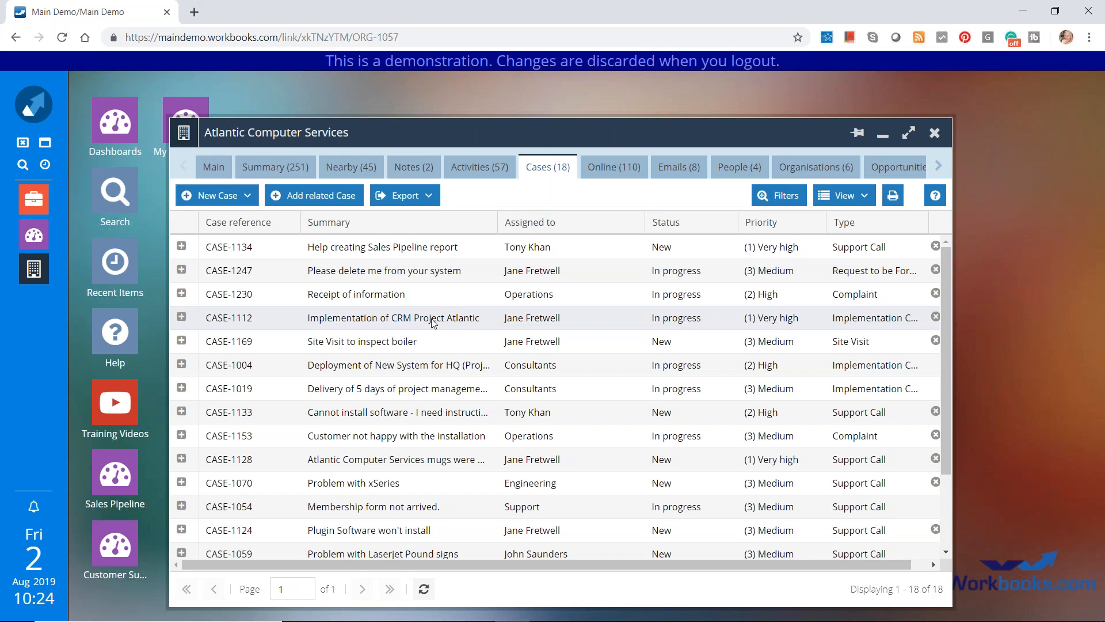
- Review the main details and activities of the "Deployment of New System for HQ (Project)" case, and close the record
{"action": "left_click", "coordinate": [413, 370]}
{"action": "double_click", "coordinate": [412, 370]}
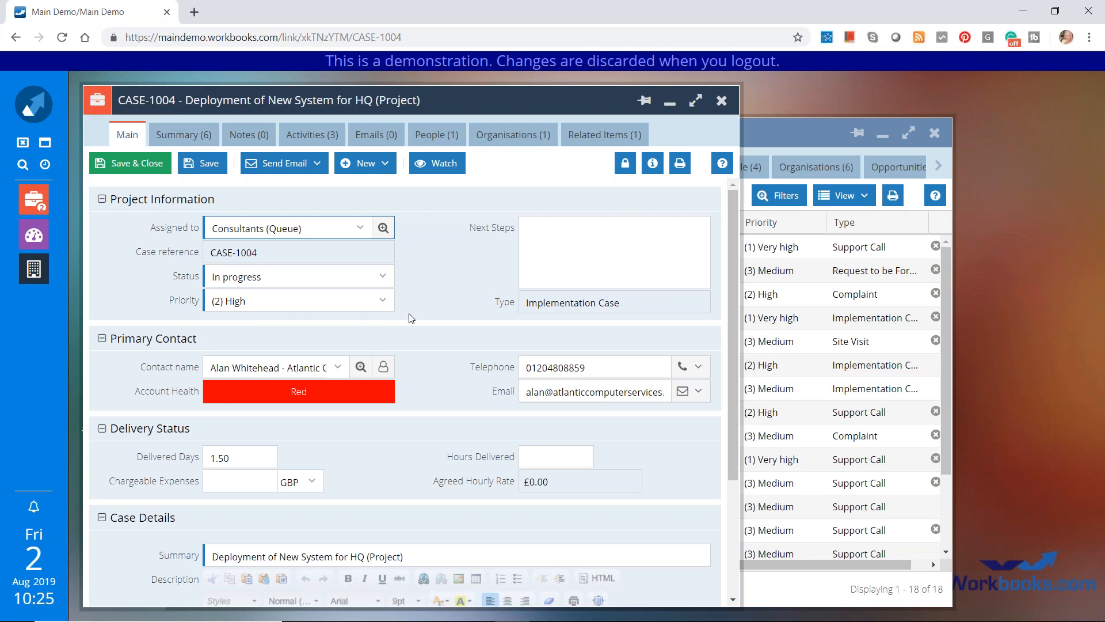
{"action": "left_click", "coordinate": [383, 230]}
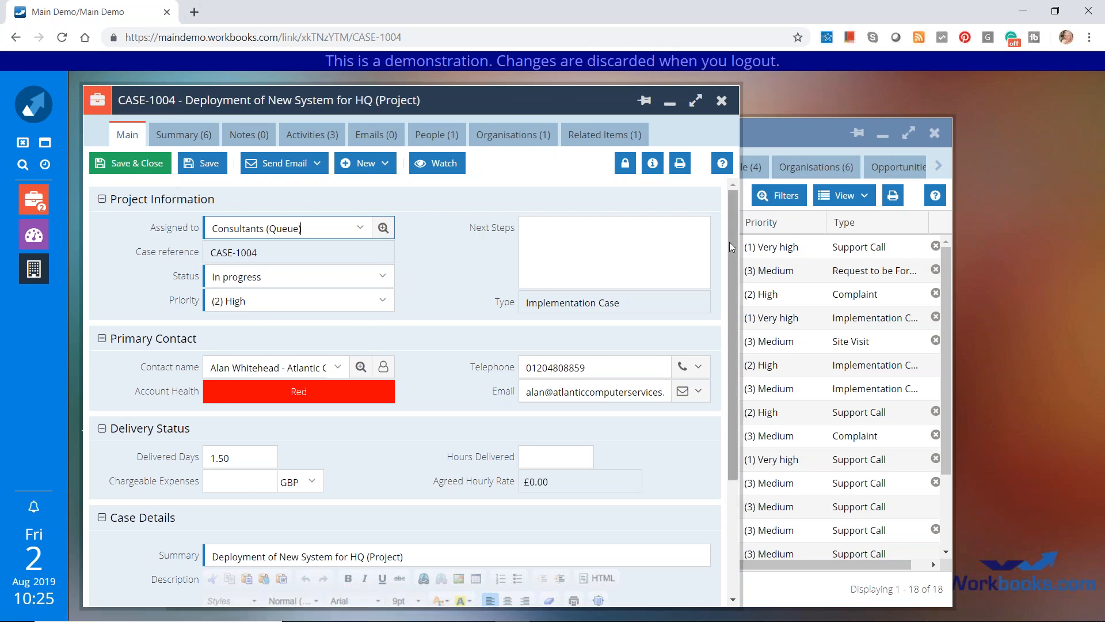
{"action": "left_click_drag", "start_coordinate": [730, 242], "coordinate": [732, 259]}
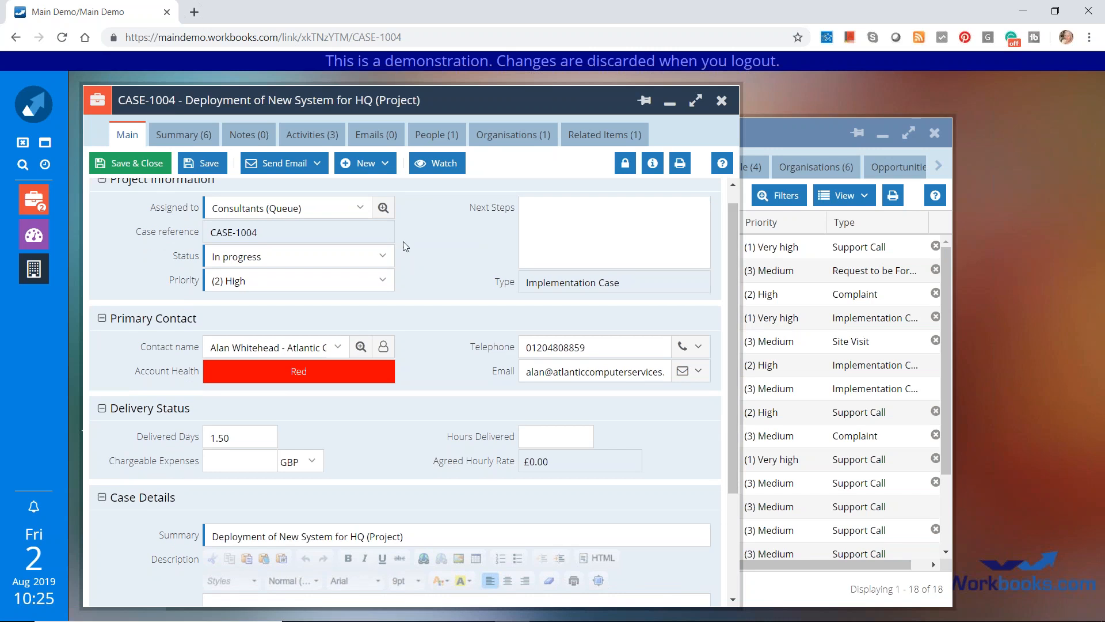
{"action": "left_click", "coordinate": [310, 139]}
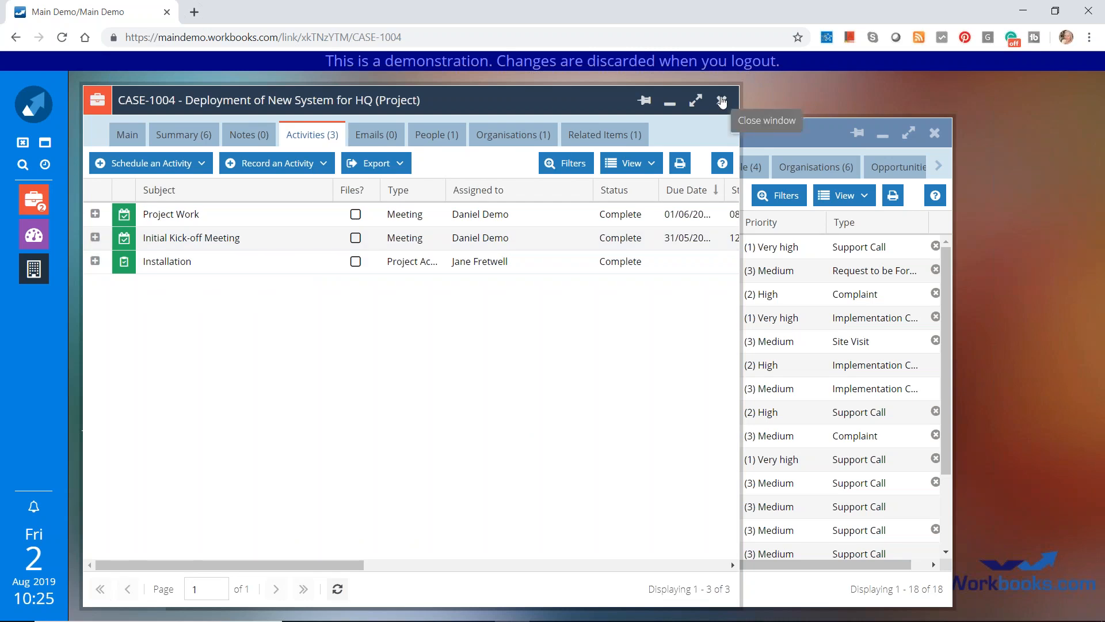
{"action": "left_click", "coordinate": [722, 102]}
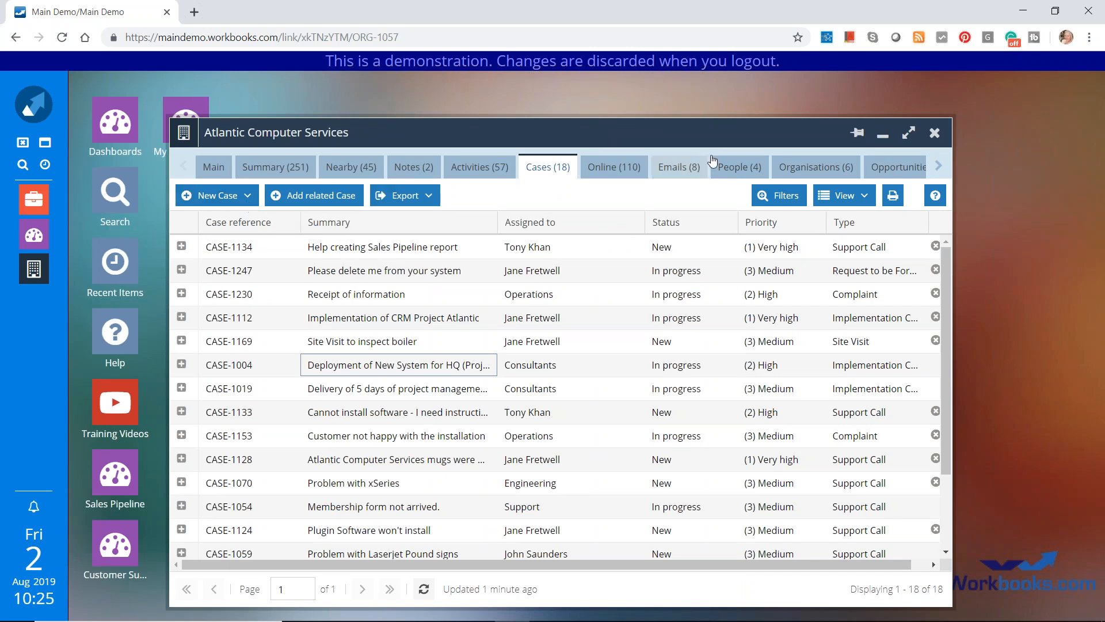
- Open the system-wide Cases list to review open cases grouped by priority
{"action": "left_click", "coordinate": [942, 166]}
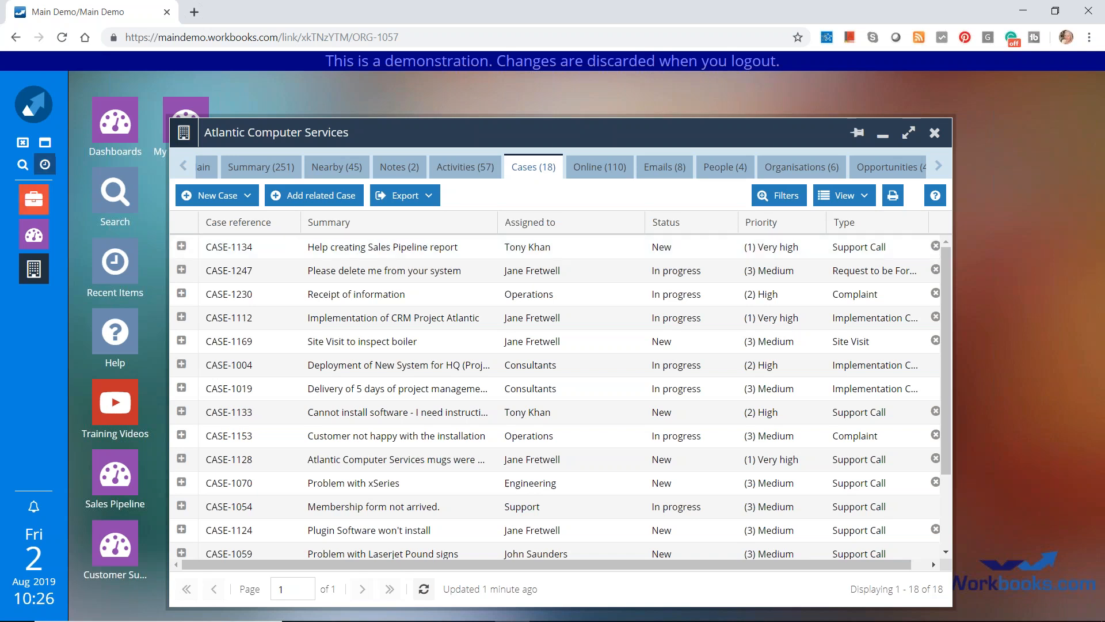
{"action": "left_click", "coordinate": [30, 109]}
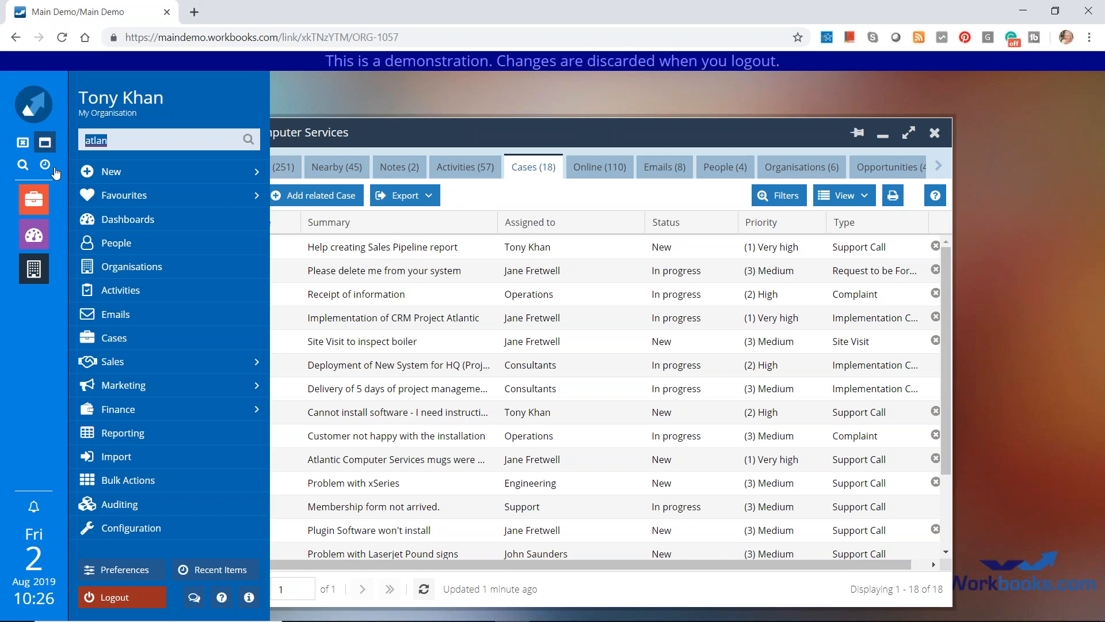
{"action": "left_click", "coordinate": [122, 340]}
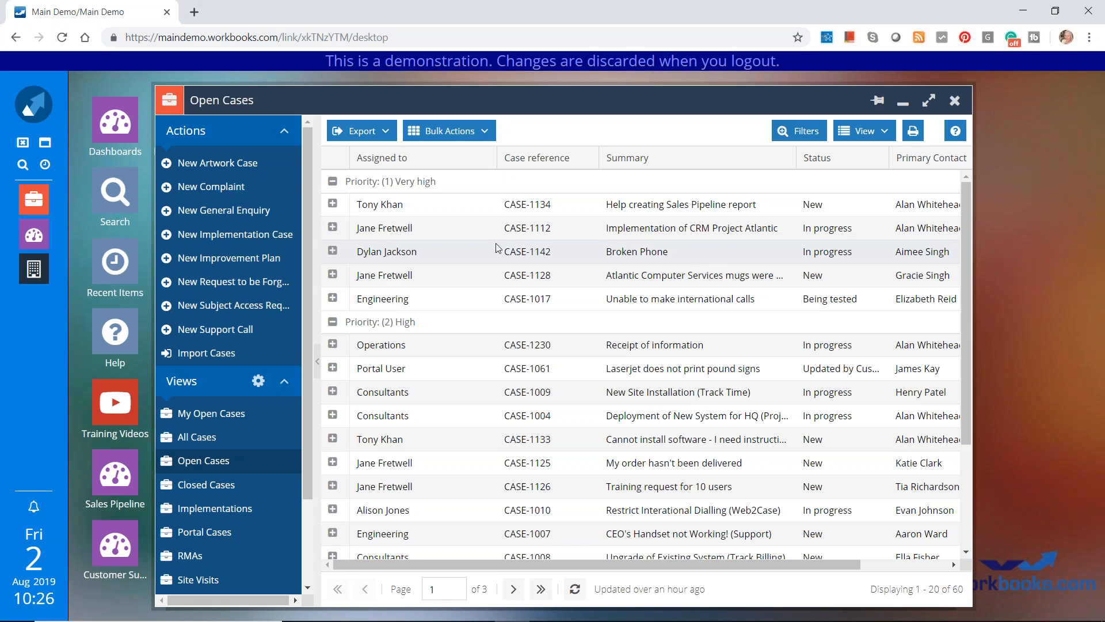
- Examine the Customer Support dashboard's open and high-priority case reports, monthly SLA summary, and the SLA and Cases by Month charts
{"action": "left_click", "coordinate": [39, 237]}
{"action": "left_click_drag", "start_coordinate": [956, 354], "coordinate": [976, 163]}
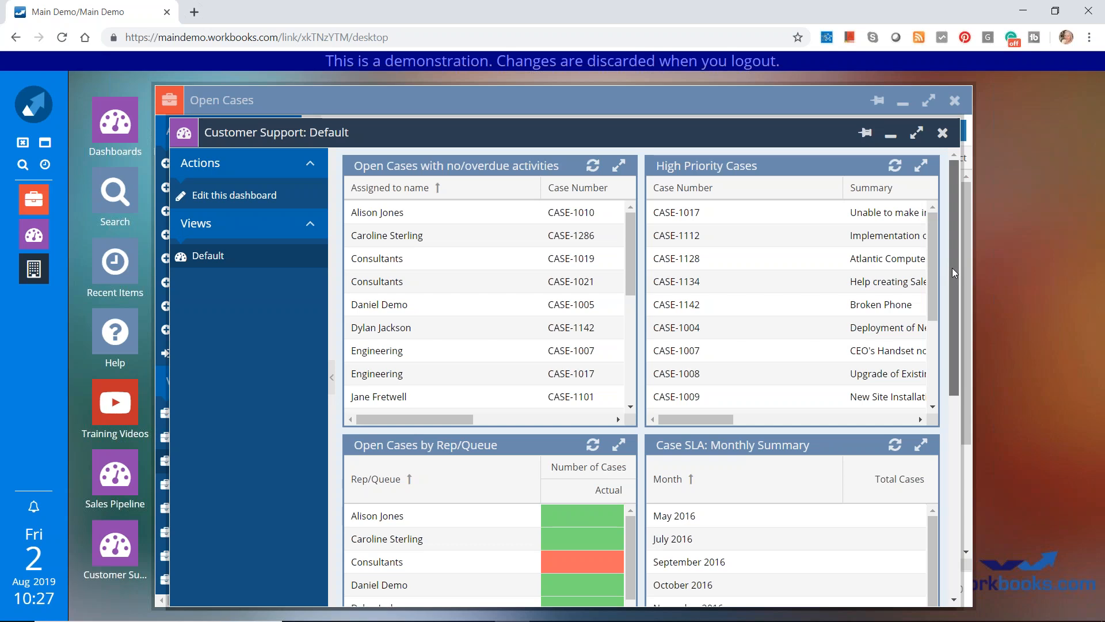
{"action": "left_click_drag", "start_coordinate": [952, 268], "coordinate": [952, 324]}
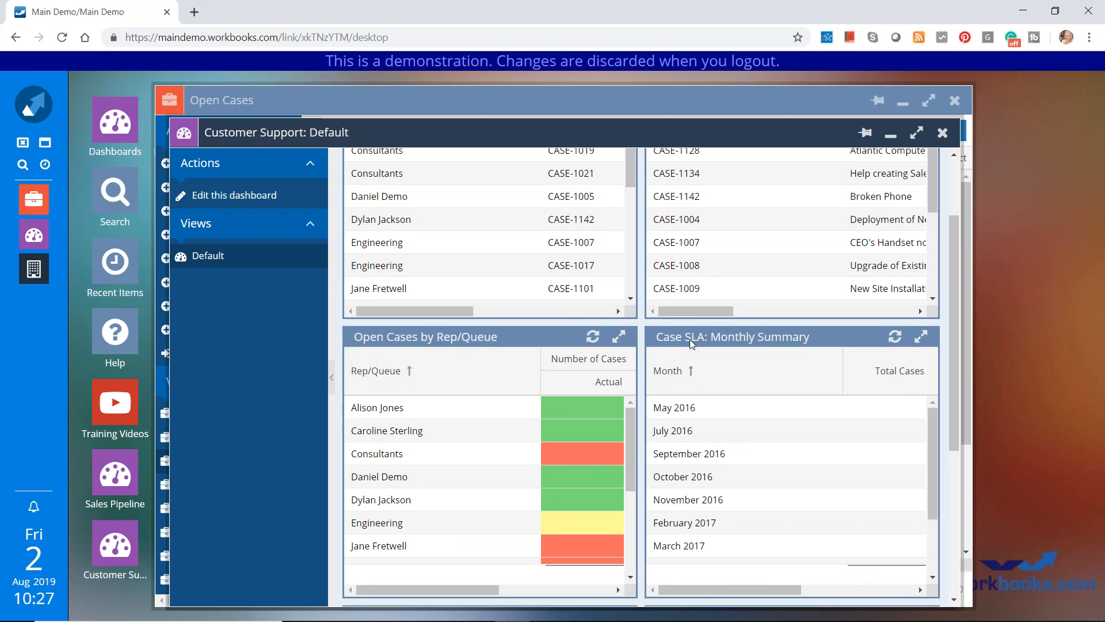
{"action": "left_click_drag", "start_coordinate": [785, 590], "coordinate": [923, 584]}
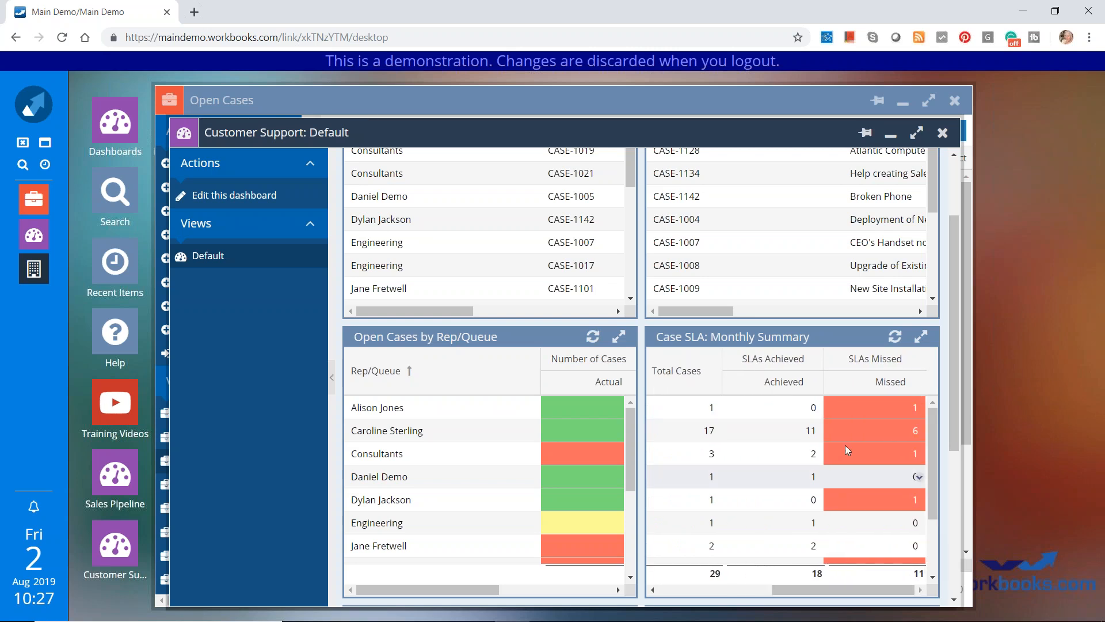
{"action": "left_click_drag", "start_coordinate": [954, 389], "coordinate": [958, 538]}
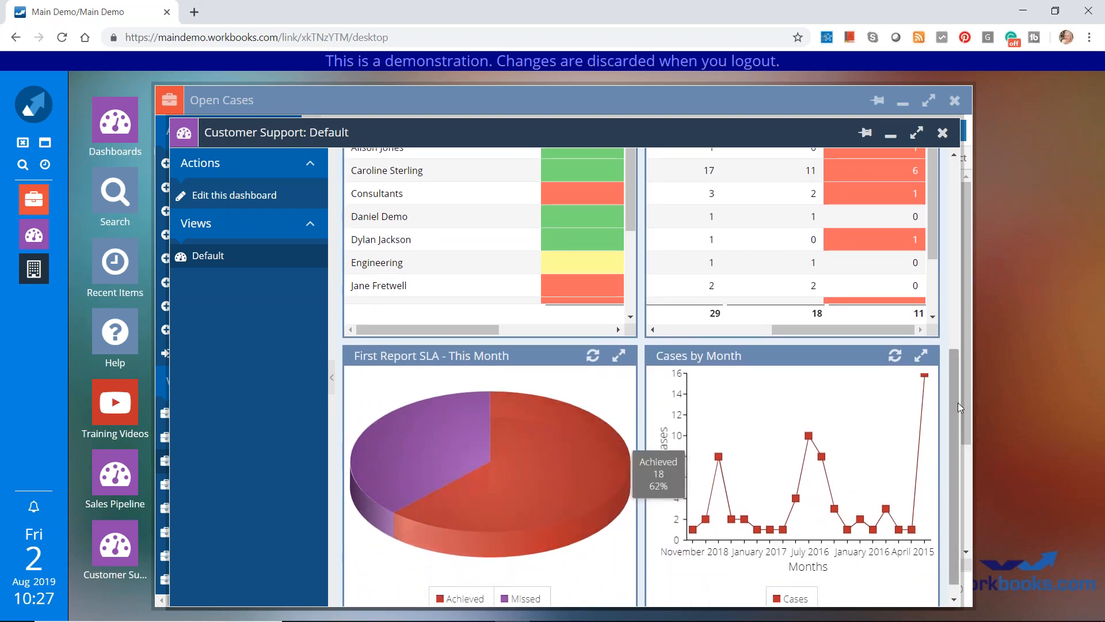
{"action": "scroll", "coordinate": [959, 412], "scroll_direction": "down", "scroll_amount": 1}
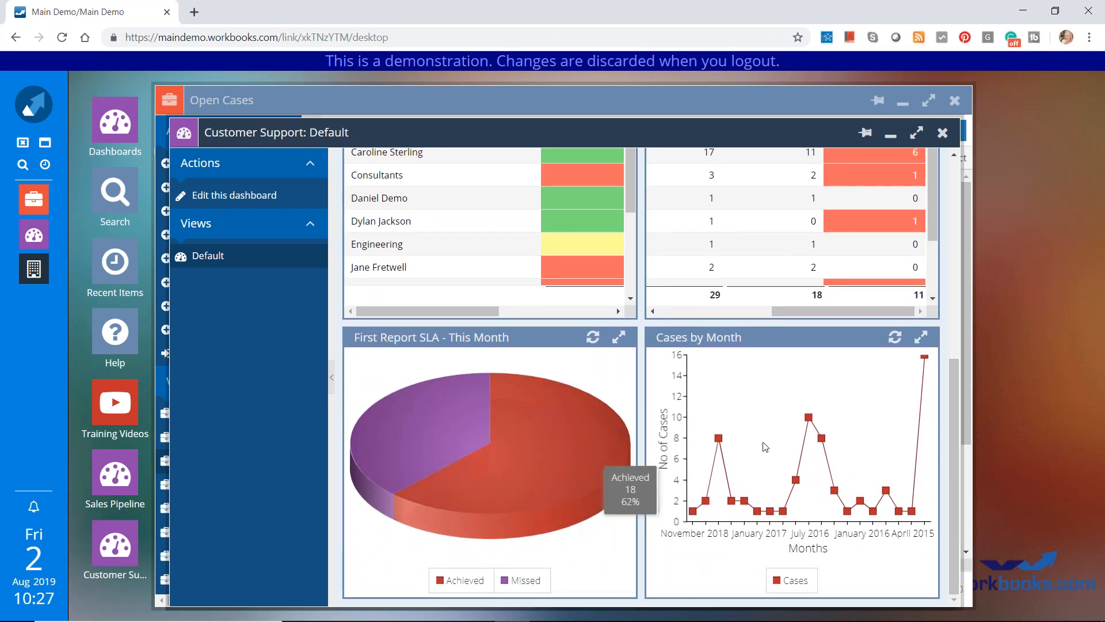
{"action": "left_click_drag", "start_coordinate": [954, 390], "coordinate": [960, 185]}
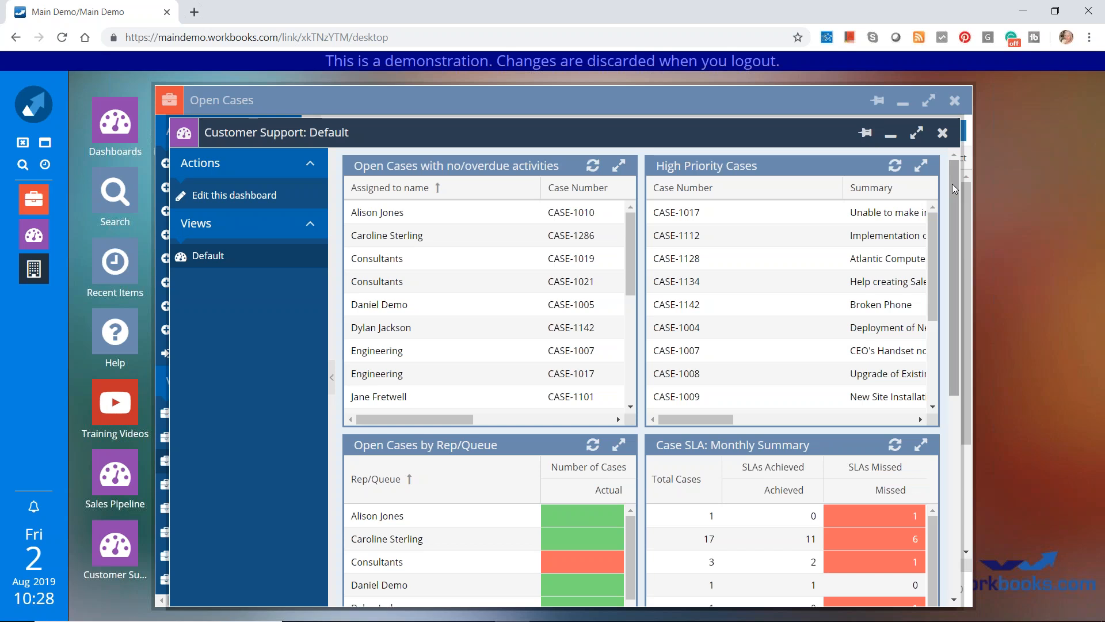
- Switch to the slide presentation and advance to the Workbooks Pricing & Services slide
{"action": "key", "text": "alt+Tab"}
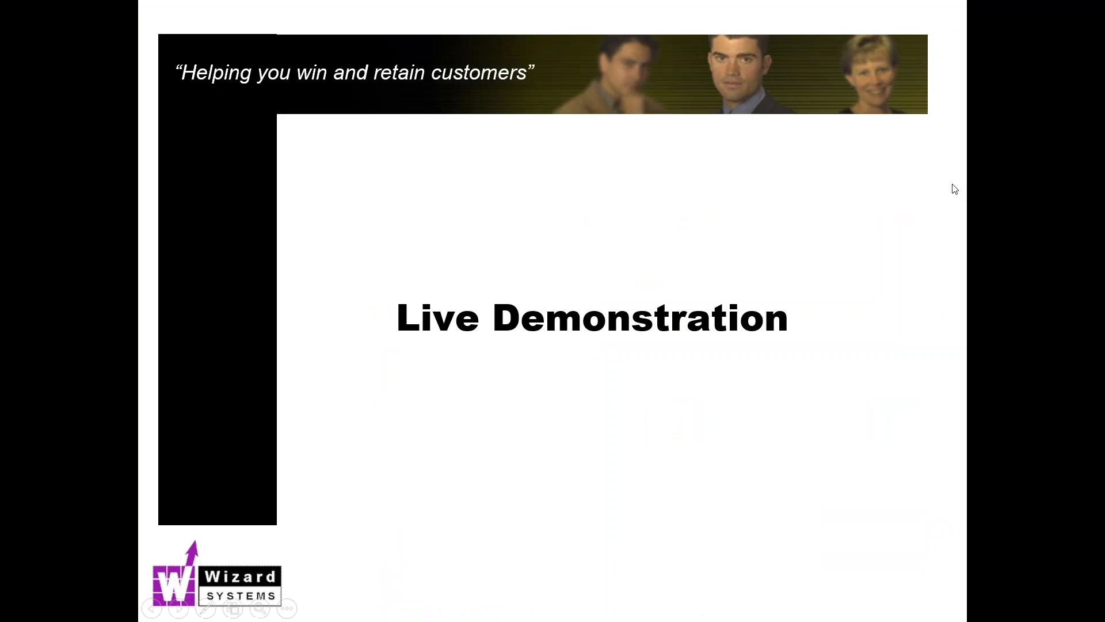
{"action": "key", "text": "Right"}
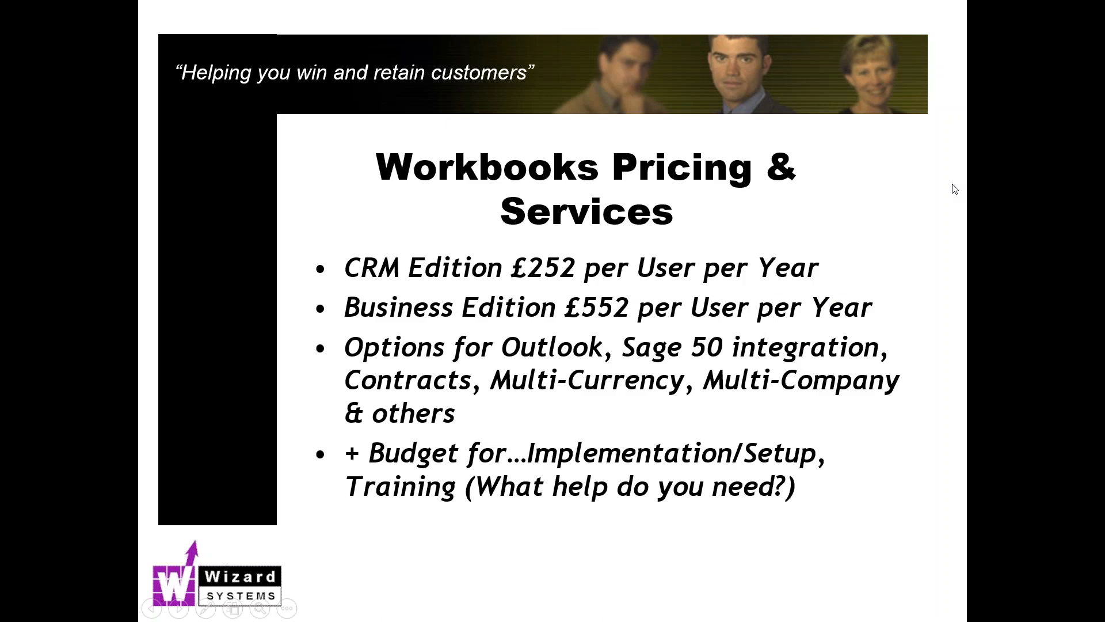